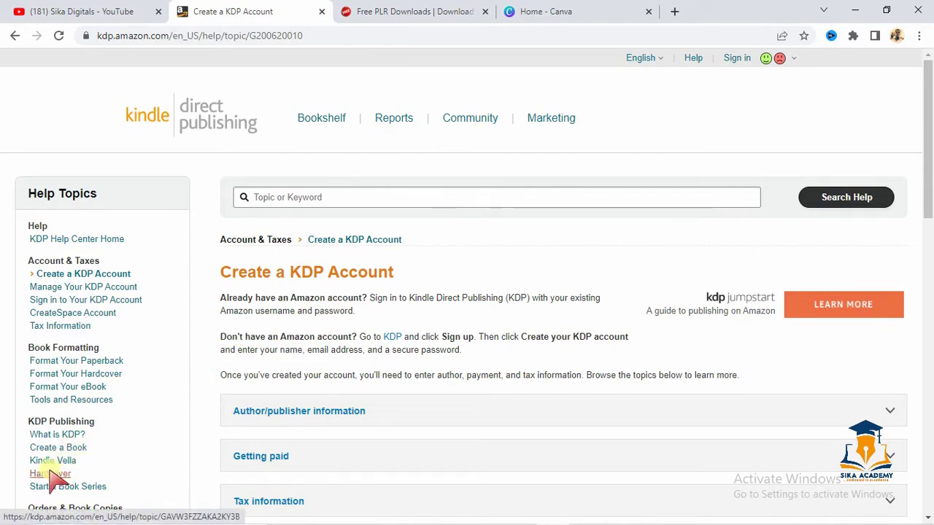
Skim the account-creation help article, then follow its 'KDP' link to the KDP home page.
scroll(344, 270, "down", 3)
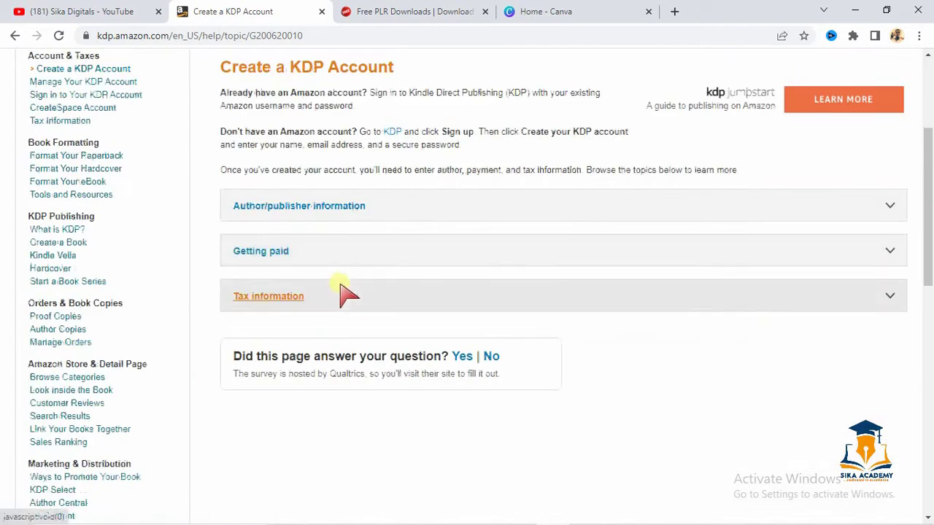
scroll(343, 306, "down", 3)
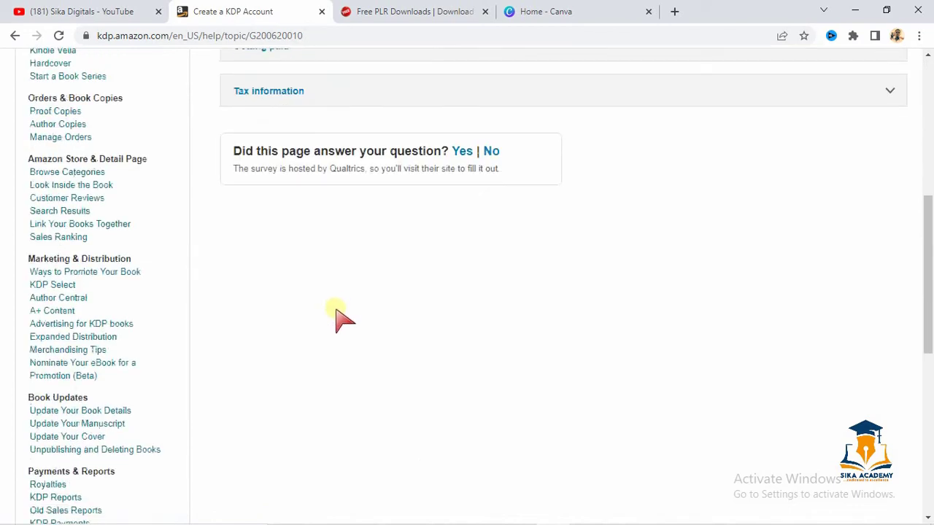
scroll(344, 320, "up", 6)
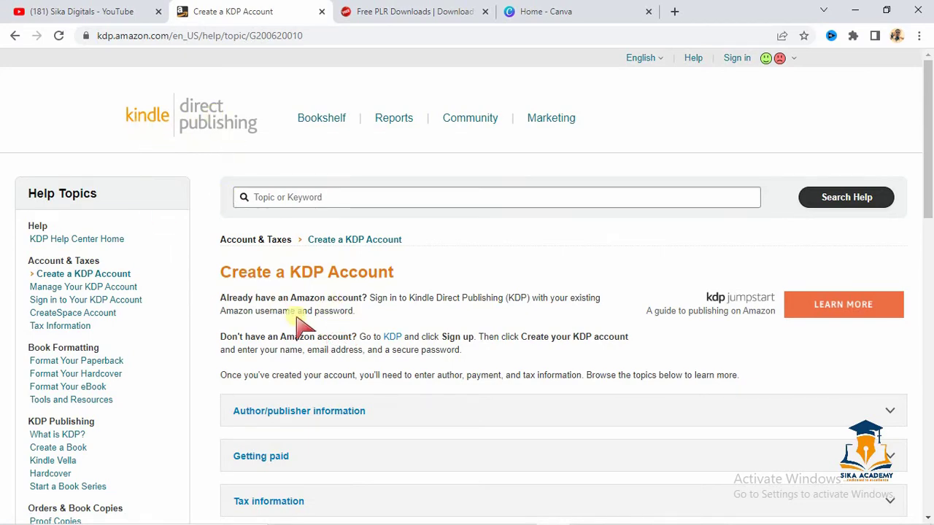
scroll(344, 277, "down", 2)
scroll(206, 145, "up", 2)
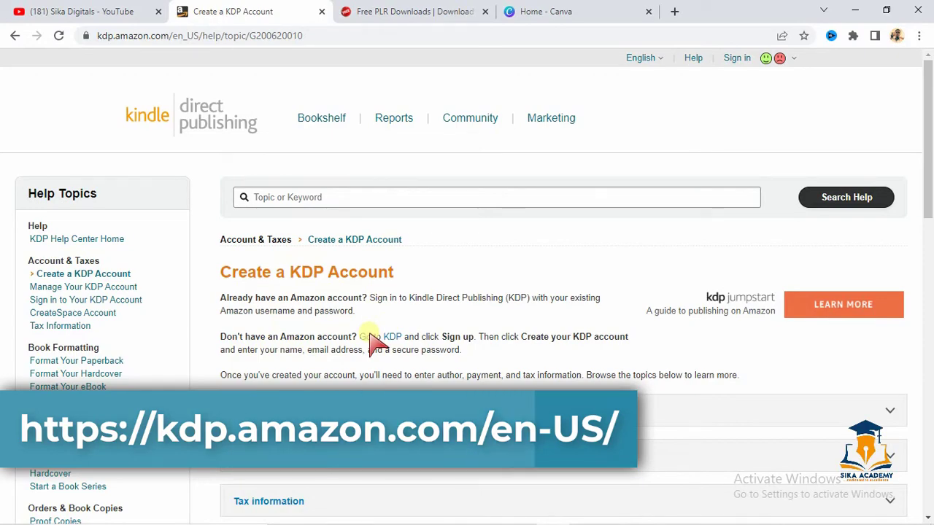
left_click(376, 336)
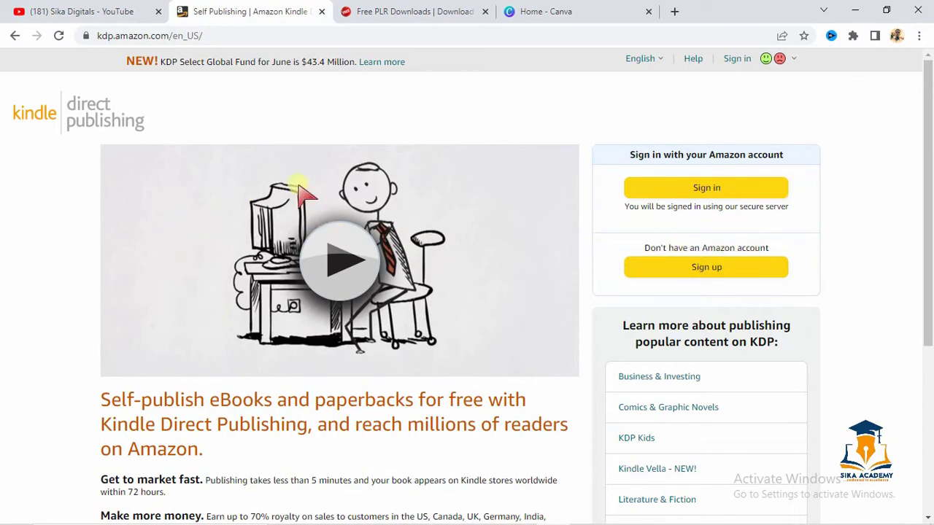
scroll(420, 211, "down", 3)
scroll(387, 219, "up", 3)
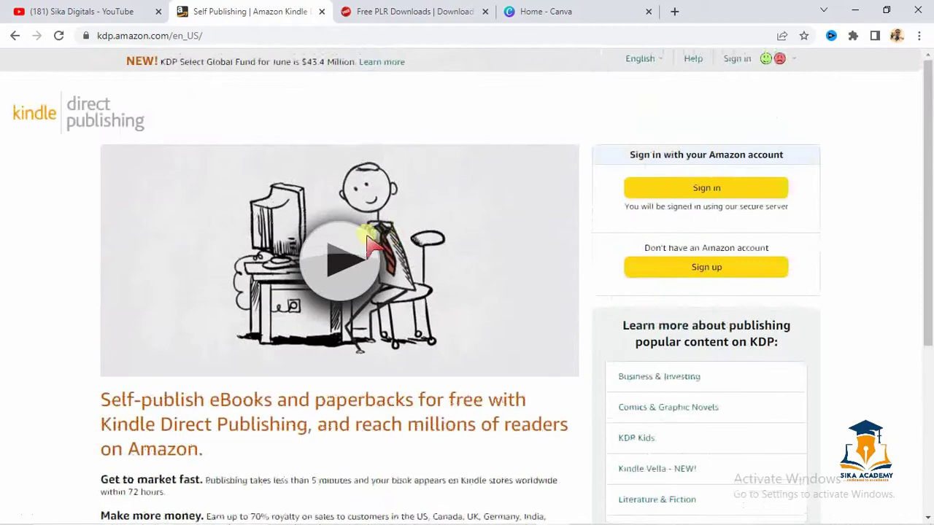
scroll(328, 248, "down", 3)
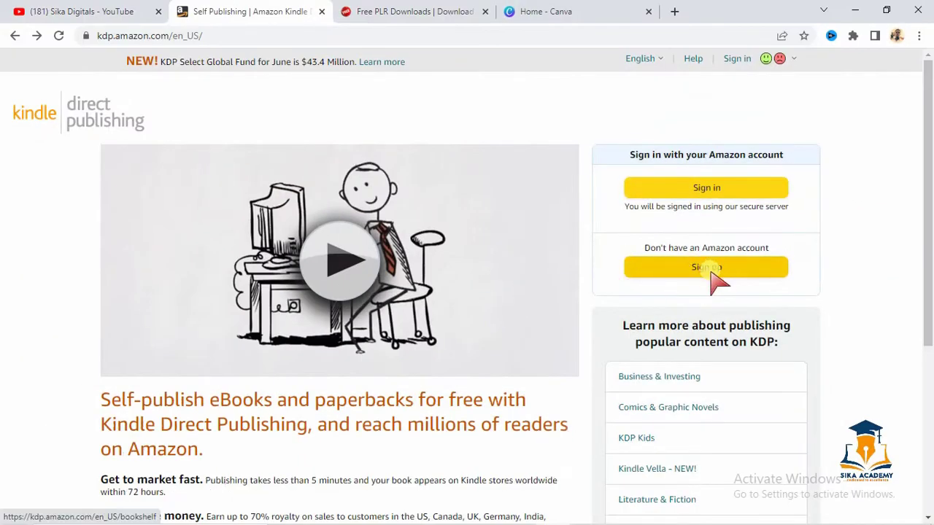
Choose the yellow 'Sign up' under 'Don't have an Amazon account' to reach the KDP sign-in page.
left_click(706, 266)
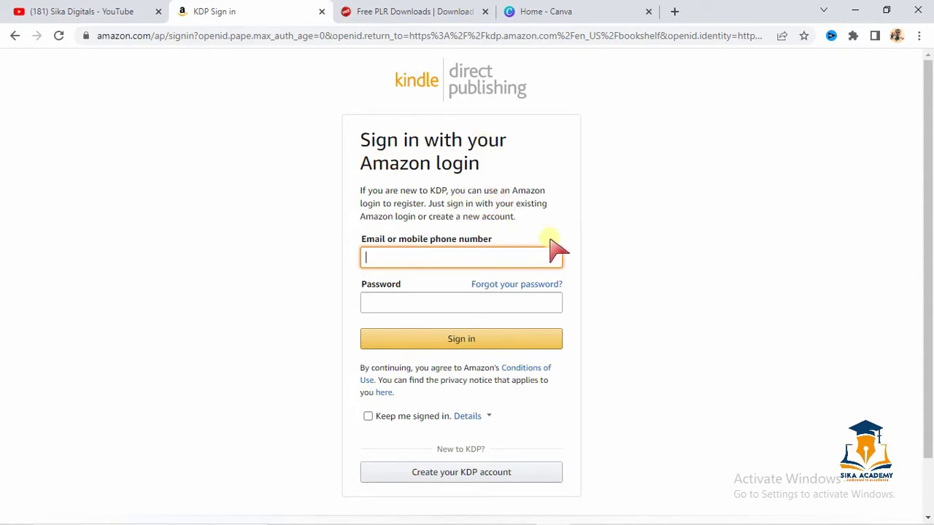
scroll(591, 266, "down", 1)
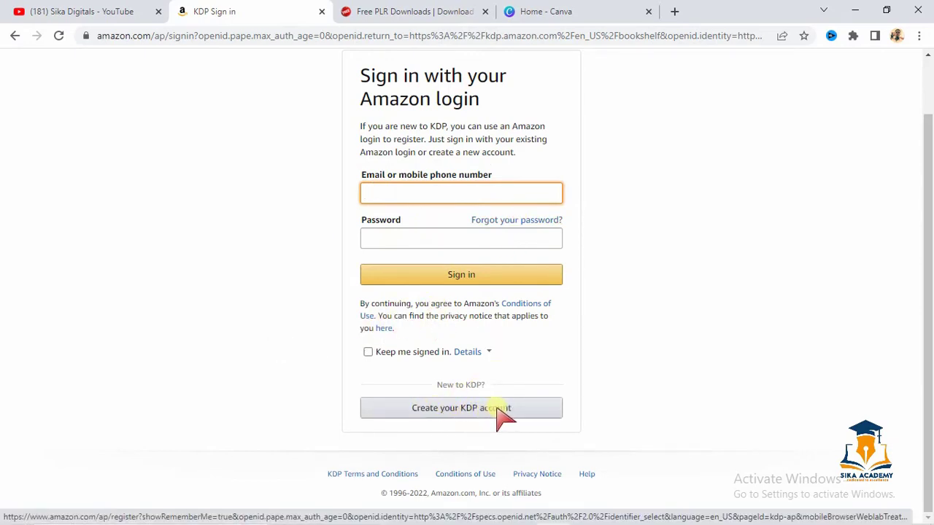
Choose 'Create your KDP account' below the sign-in box to get the registration form.
left_click(458, 409)
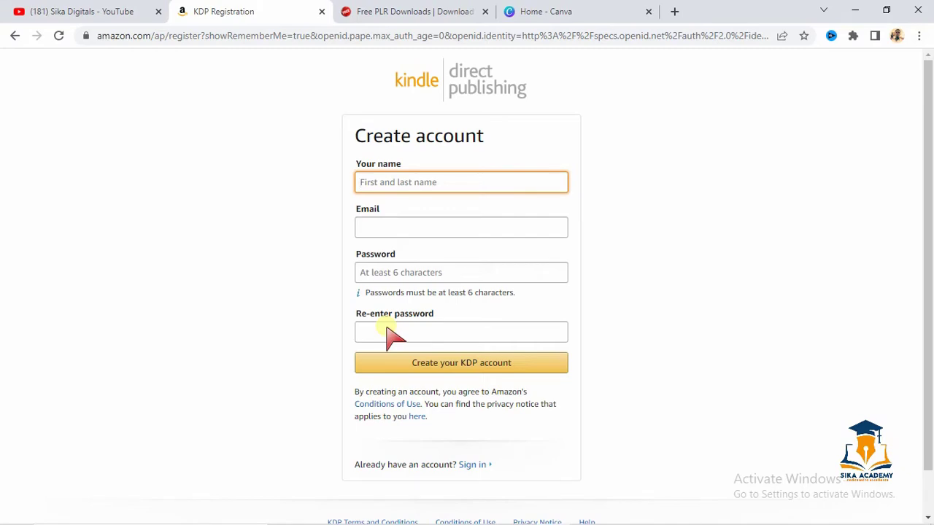
left_click(97, 15)
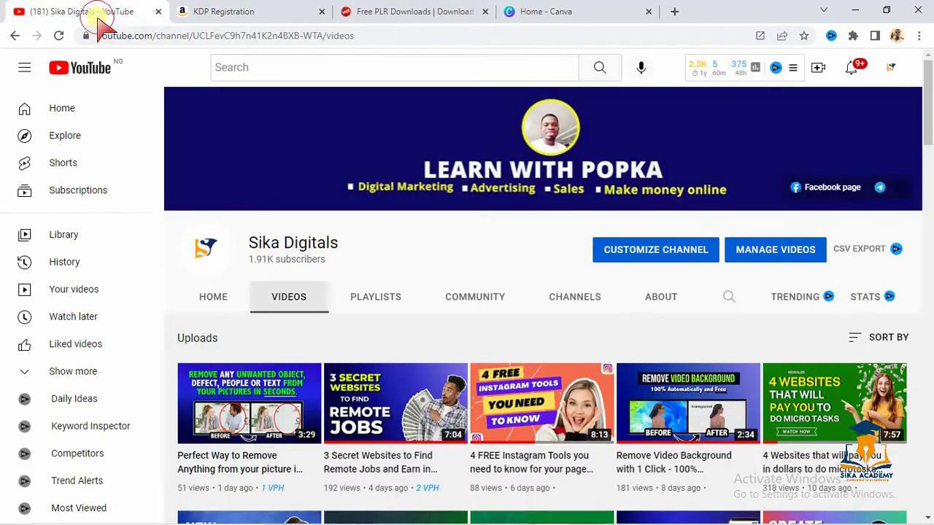
scroll(383, 394, "down", 3)
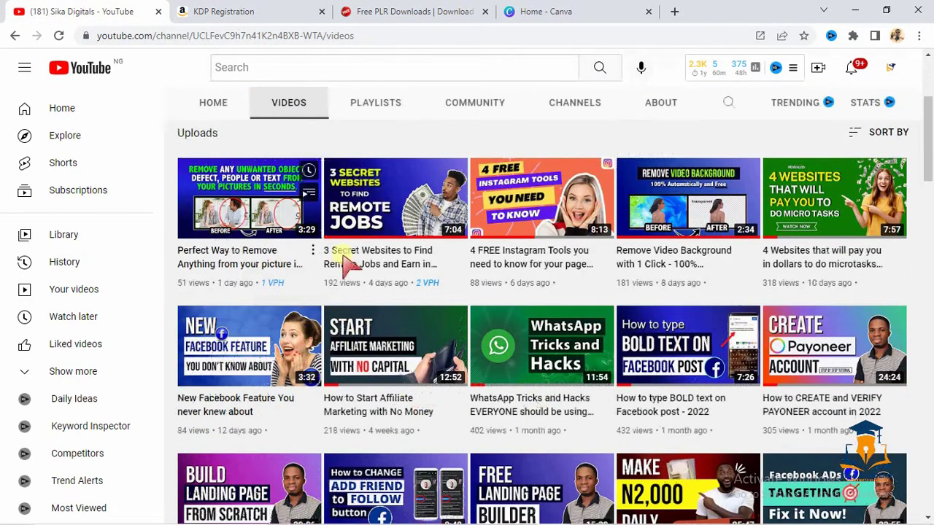
scroll(430, 375, "down", 6)
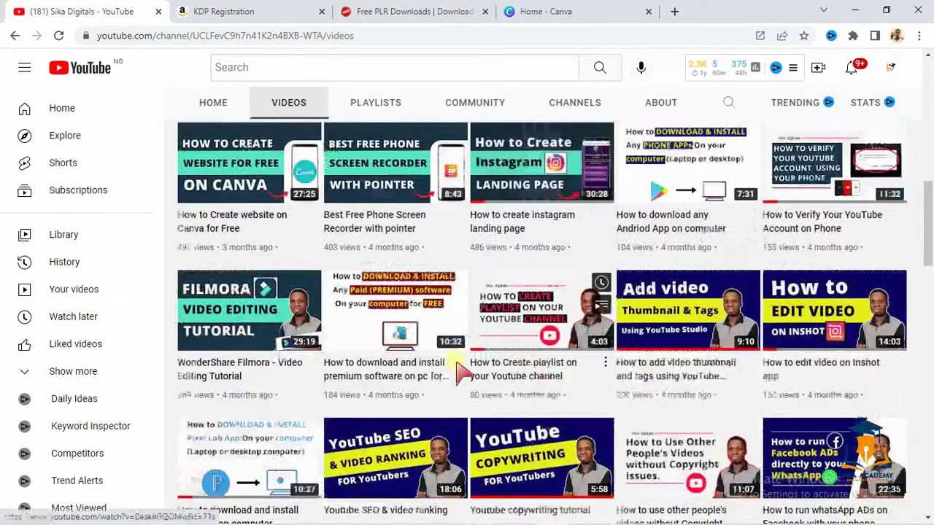
scroll(458, 372, "down", 1)
scroll(511, 368, "up", 8)
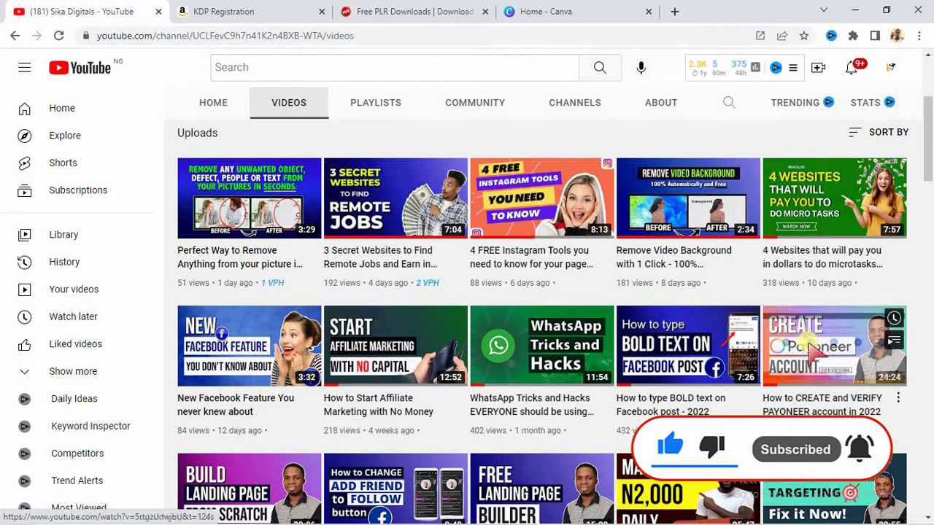
left_click(248, 13)
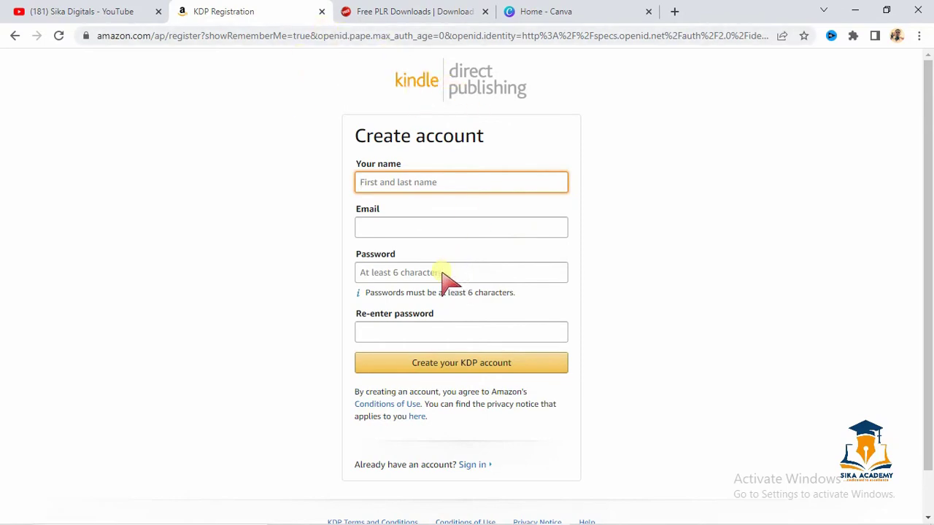
Switch to the Free PLR Downloads tab and look over its eBook listings.
left_click(394, 13)
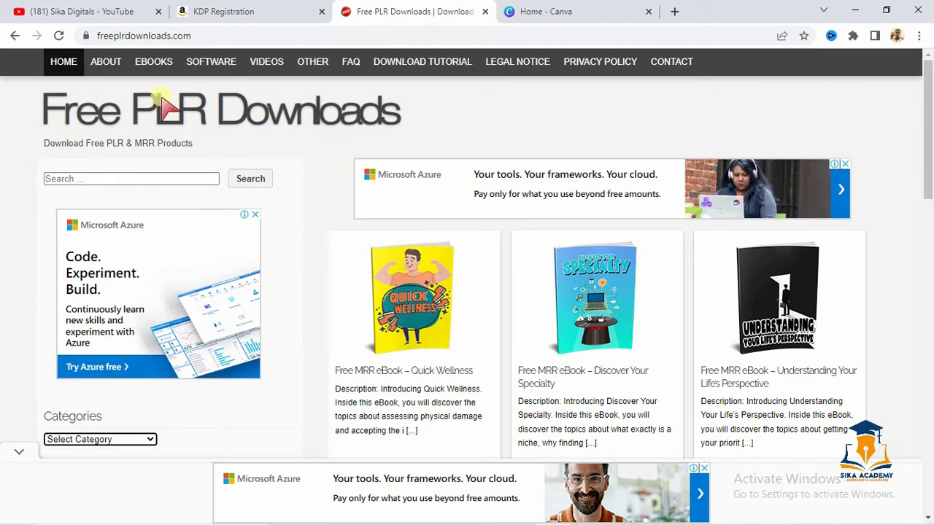
scroll(305, 219, "down", 5)
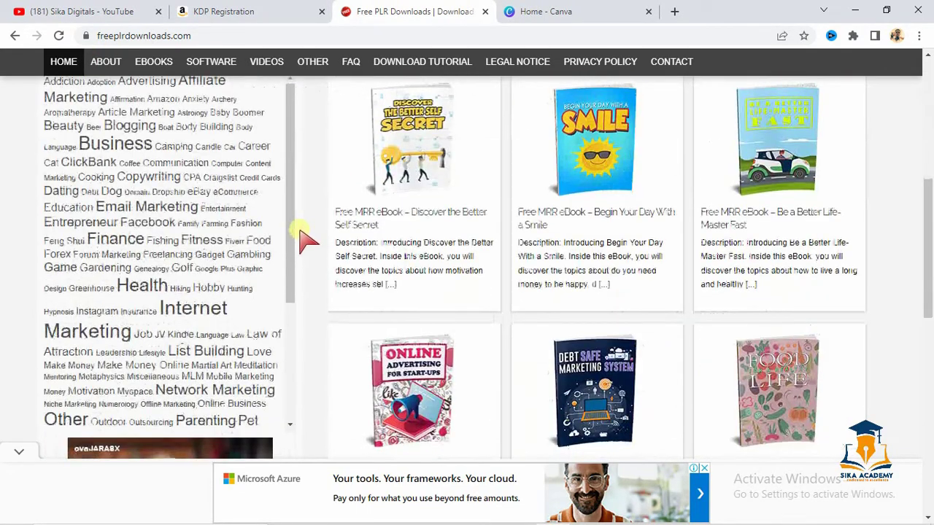
scroll(302, 237, "up", 2)
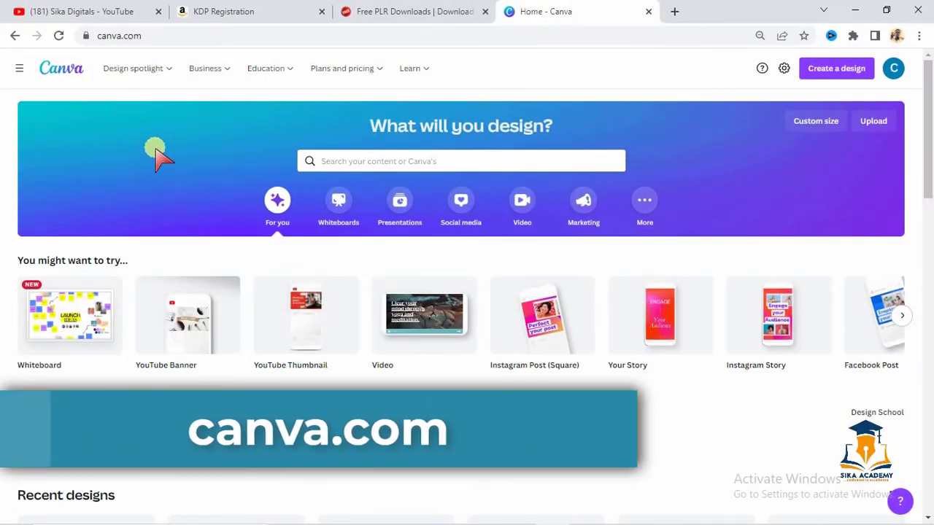
Search Canva templates for 'note books' and scroll through the 597 results.
left_click(328, 160)
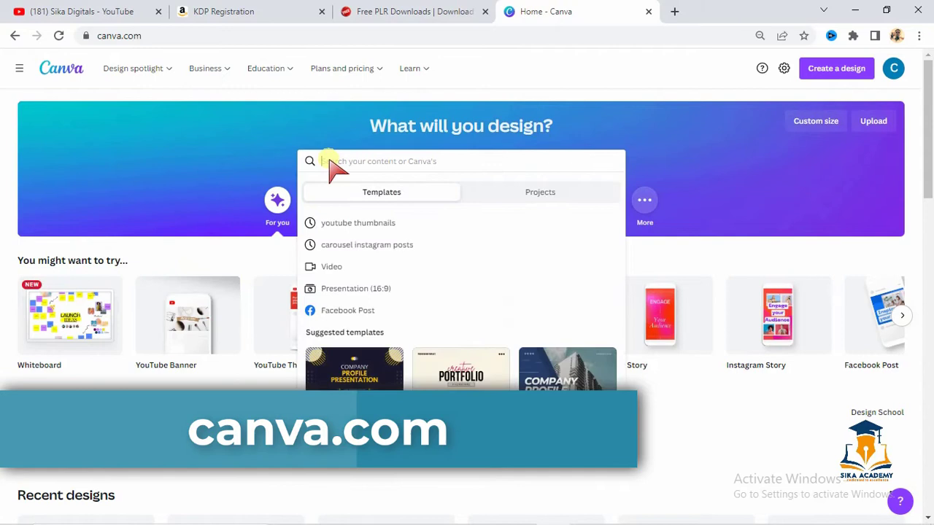
type("note")
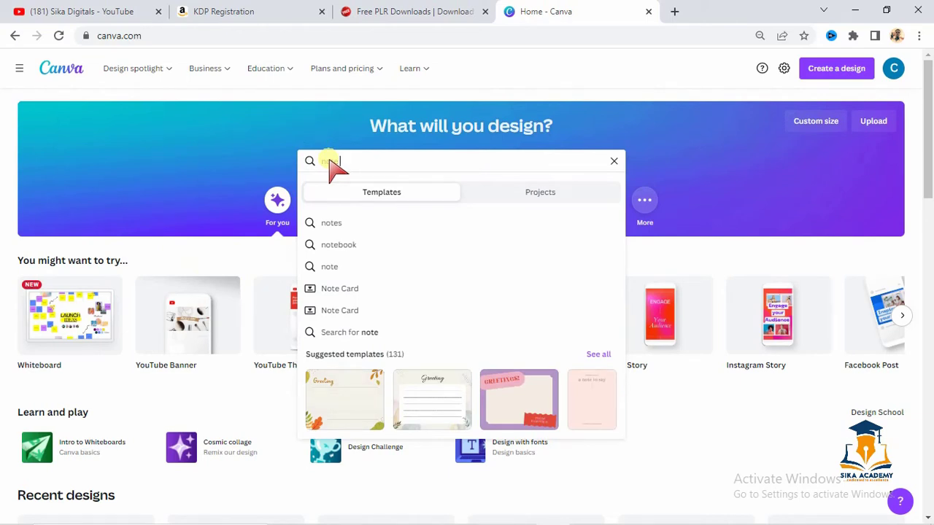
type("book")
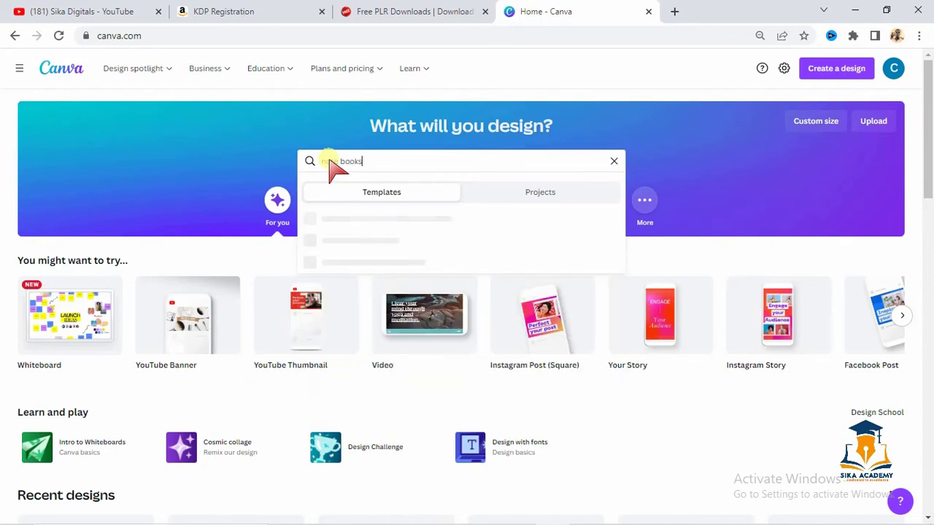
type("s")
key("Return")
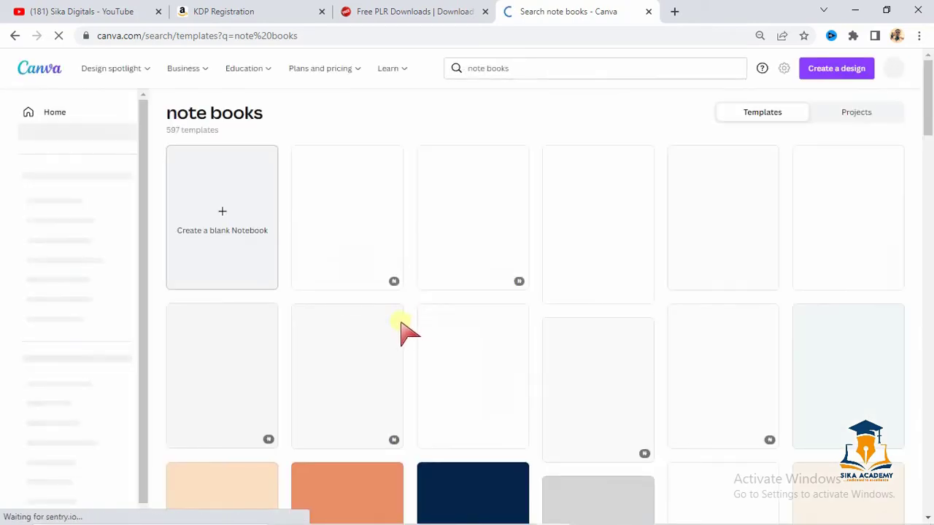
scroll(310, 288, "down", 3)
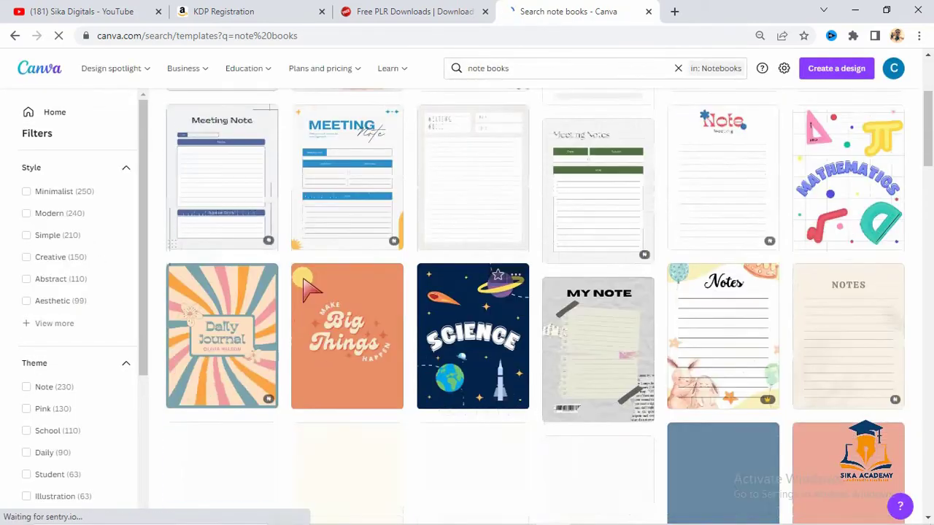
scroll(616, 337, "down", 10)
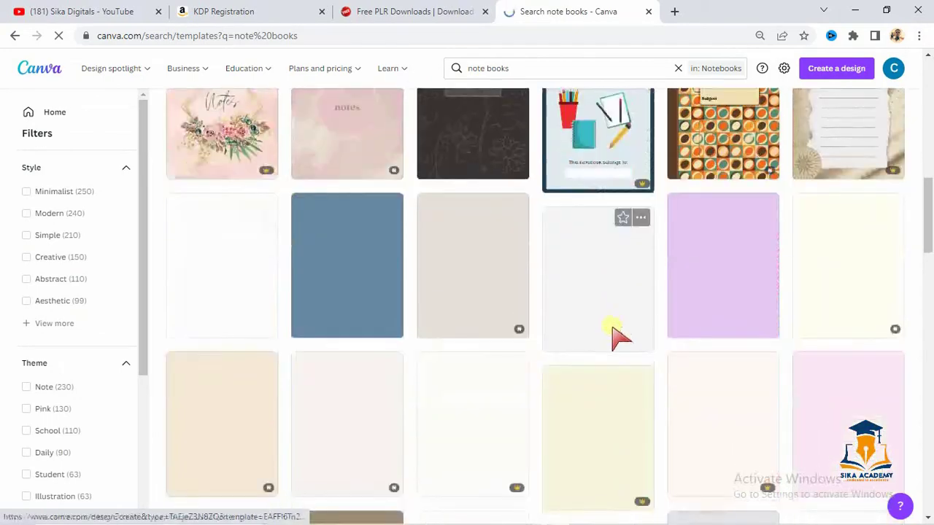
scroll(540, 313, "down", 5)
scroll(535, 312, "down", 4)
scroll(472, 312, "up", 3)
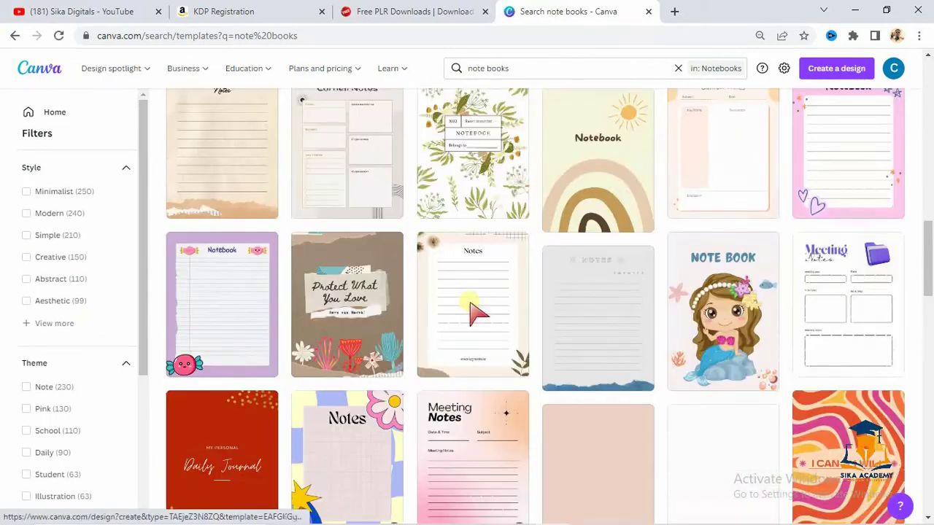
scroll(375, 245, "up", 15)
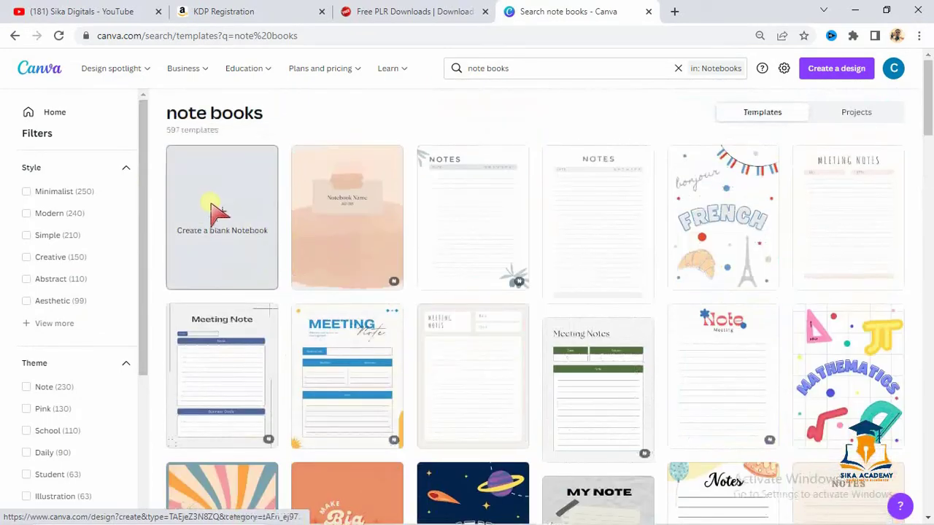
Replace the Canva search with 'journals' to list the 292 journal templates.
left_click(515, 68)
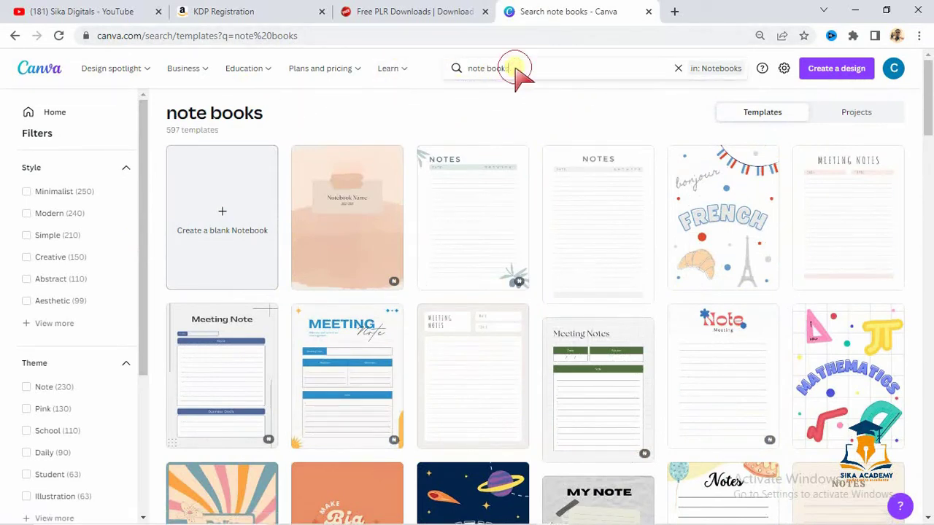
key("BackSpace")
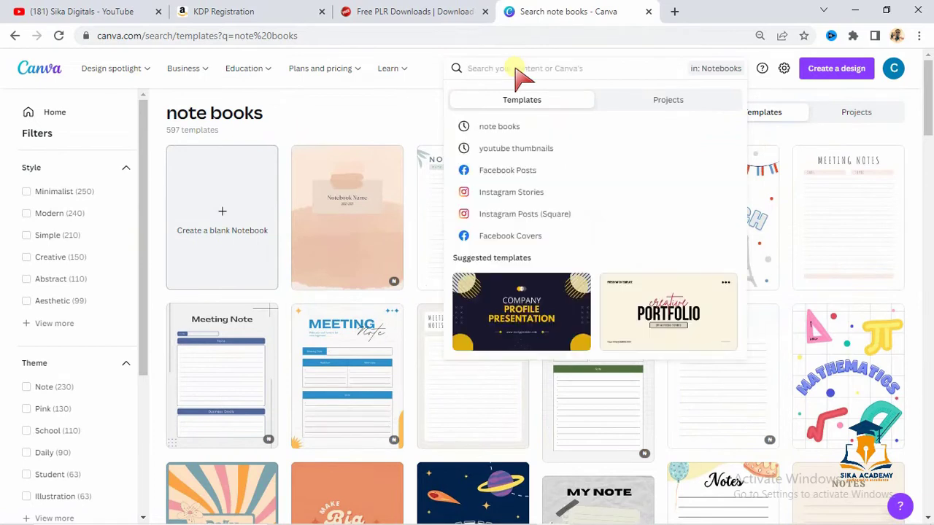
type("journals")
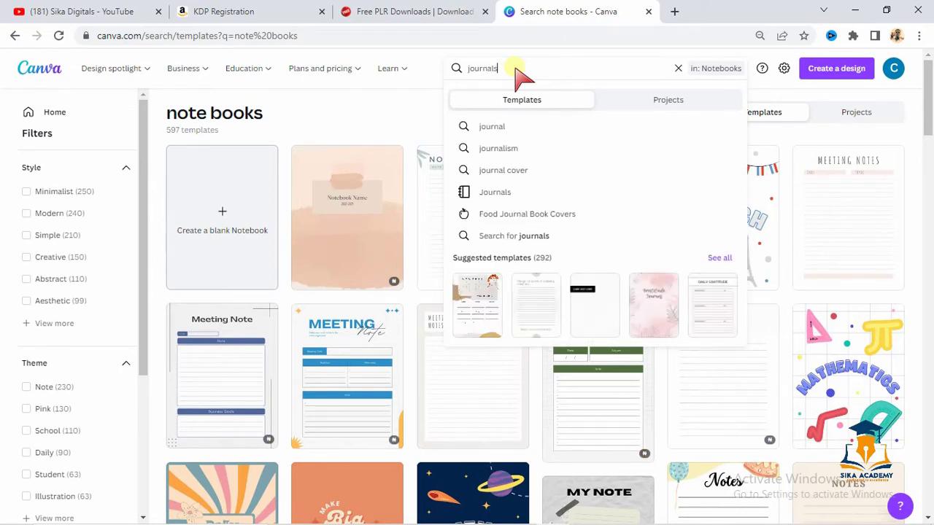
key("Return")
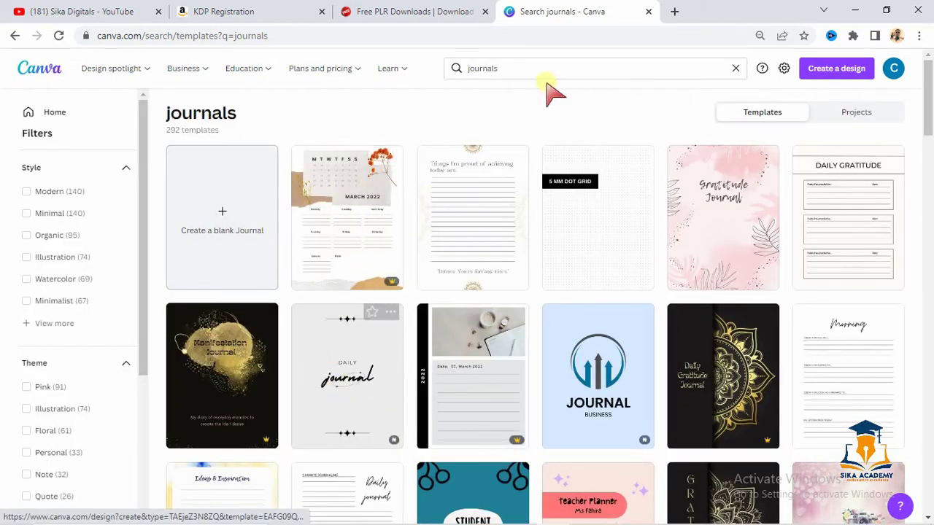
Scroll through the journal templates, then return to the KDP Create account tab.
scroll(591, 372, "down", 9)
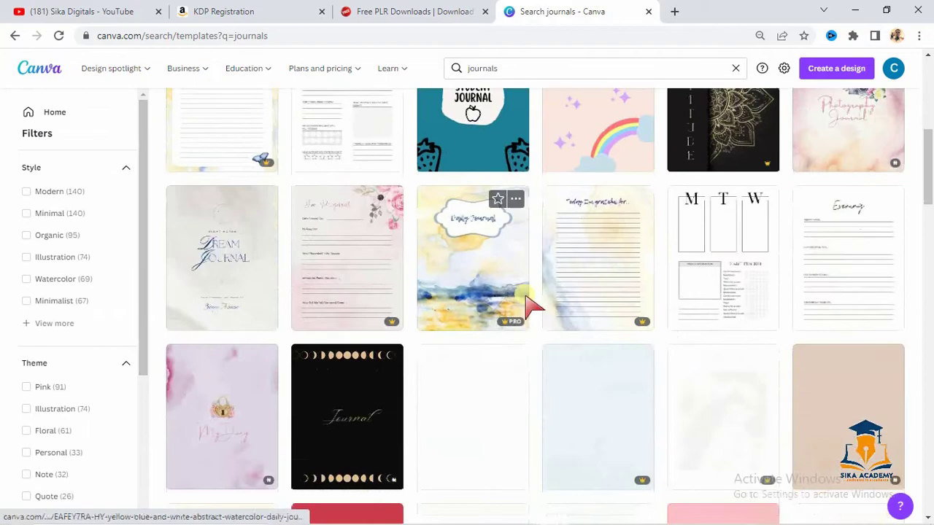
scroll(470, 321, "down", 10)
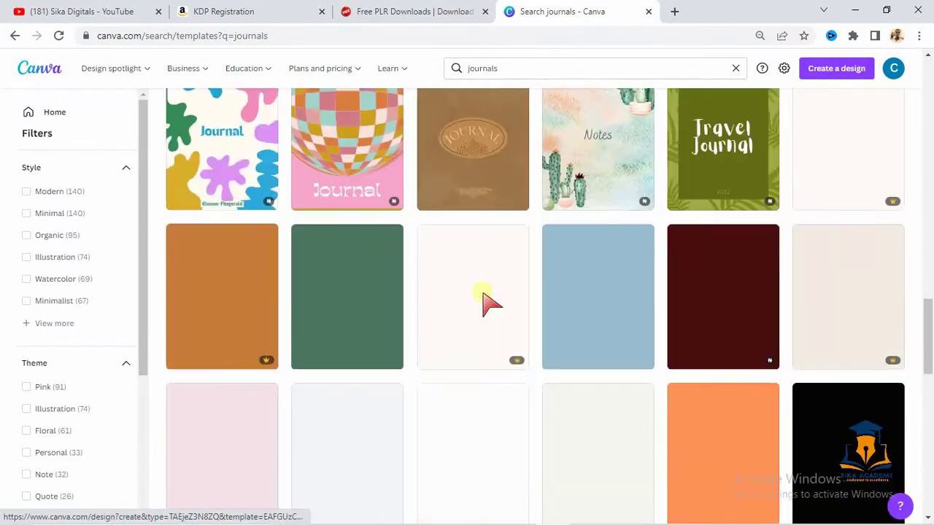
scroll(492, 295, "down", 3)
scroll(496, 255, "up", 10)
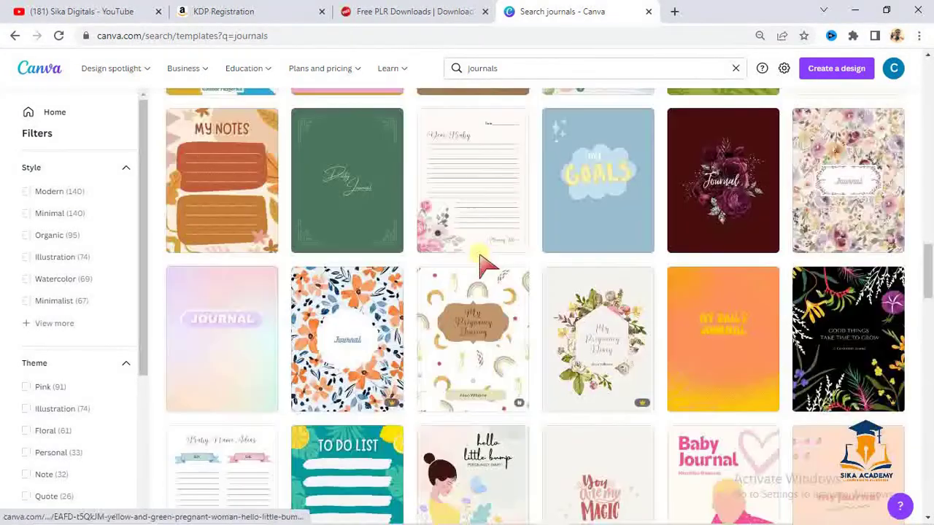
scroll(496, 215, "up", 12)
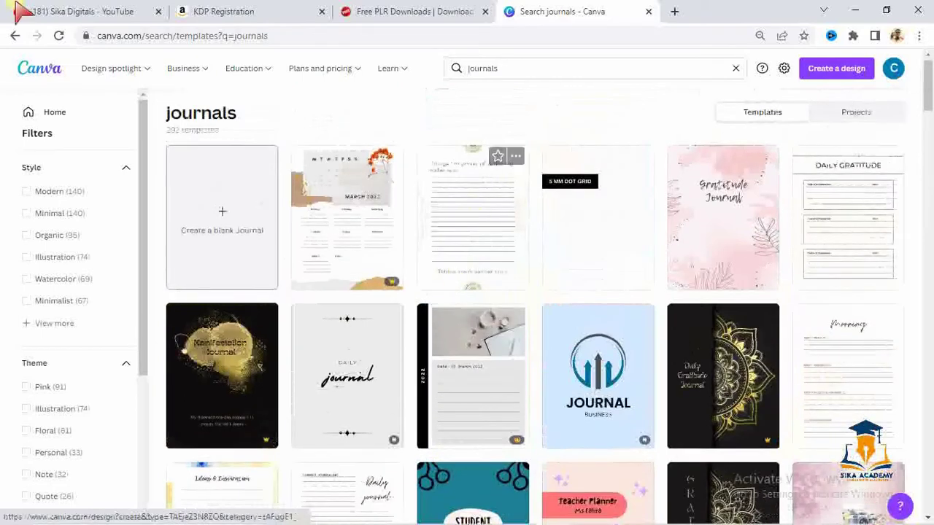
mouse_move(255, 16)
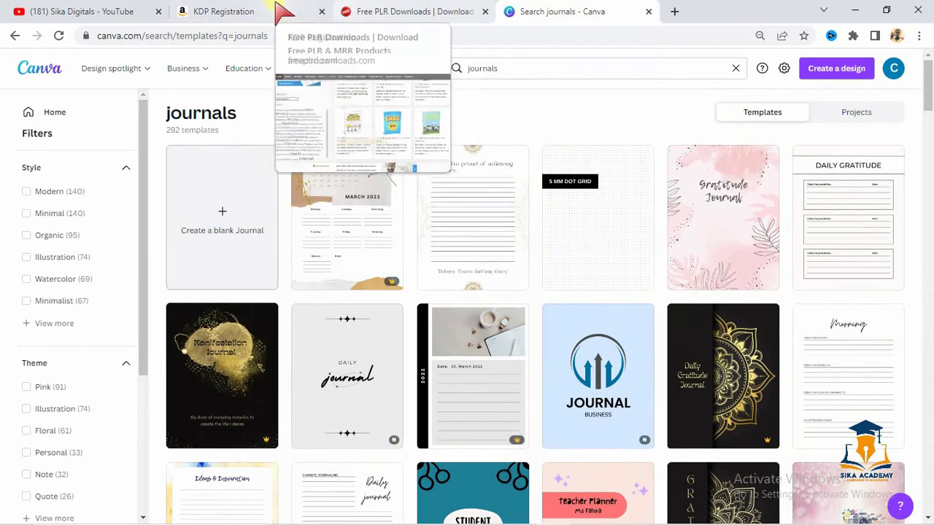
left_click(240, 11)
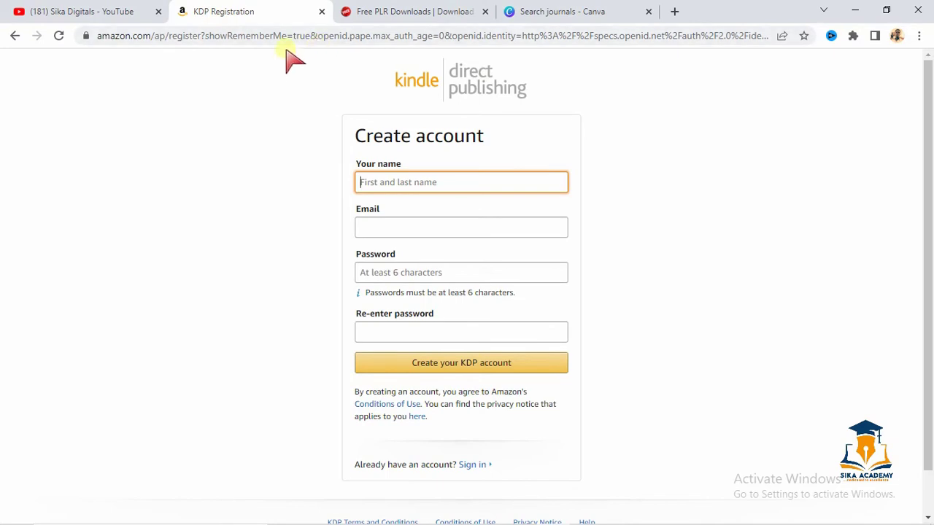
left_click(554, 13)
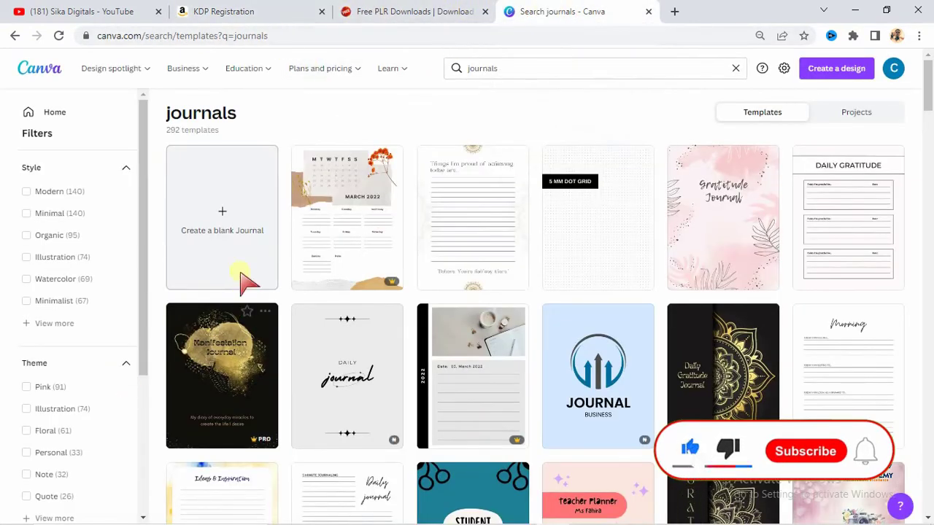
left_click(401, 15)
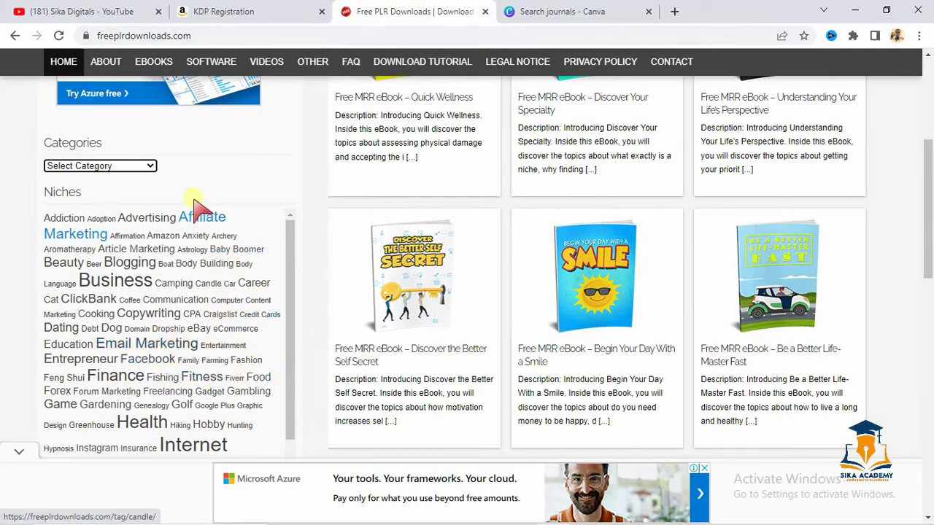
left_click(246, 12)
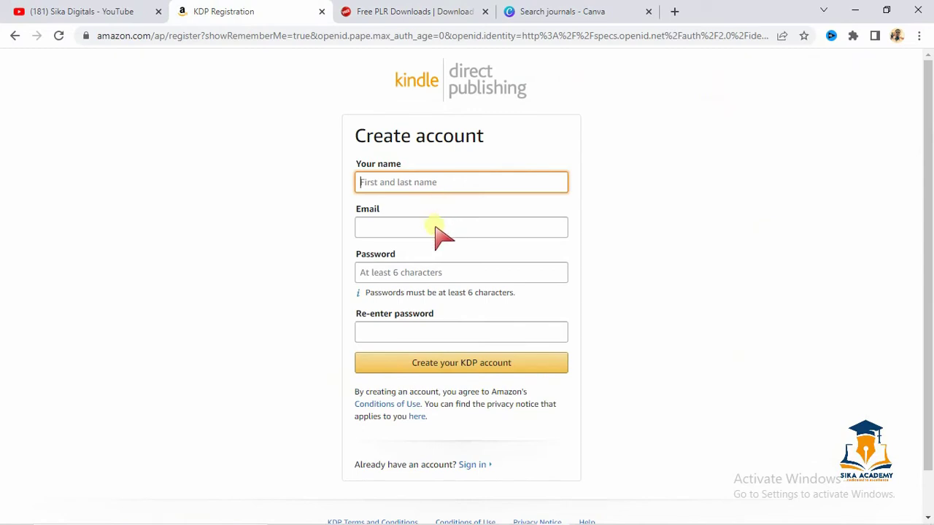